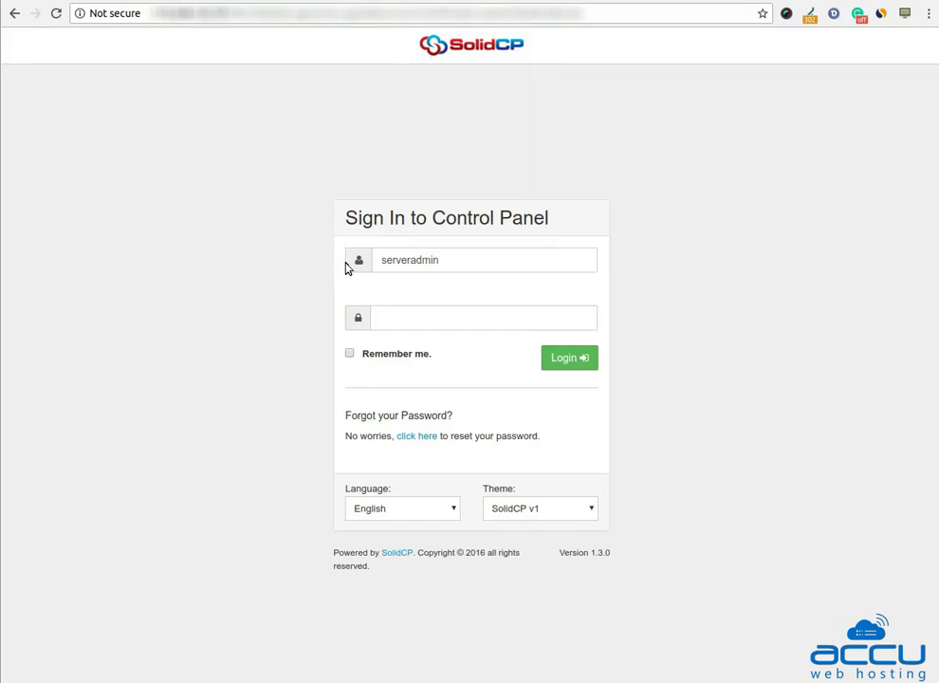
- Sign in to the SolidCP control panel as the server admin with the pasted password
click(389, 261)
click(422, 317)
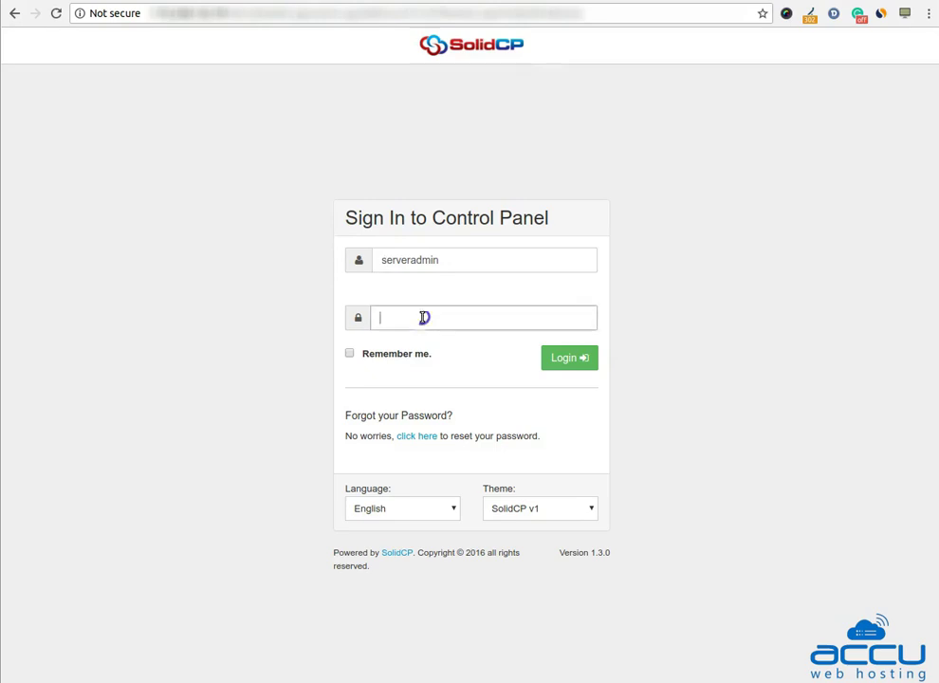
key(ctrl+v)
click(563, 360)
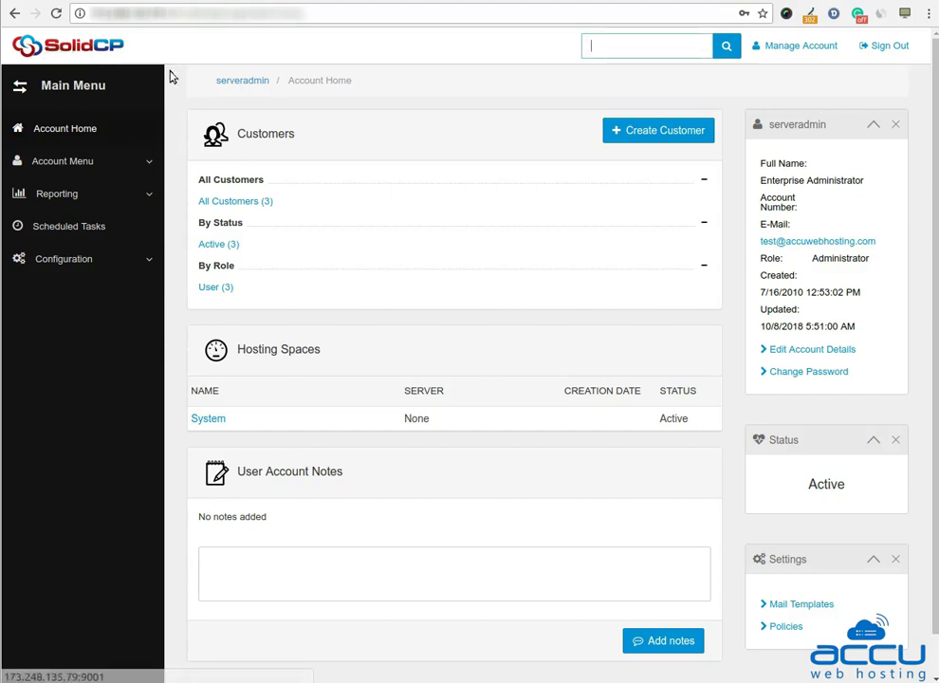
- List all customers and open the Server Administrator (admin) account home
click(235, 205)
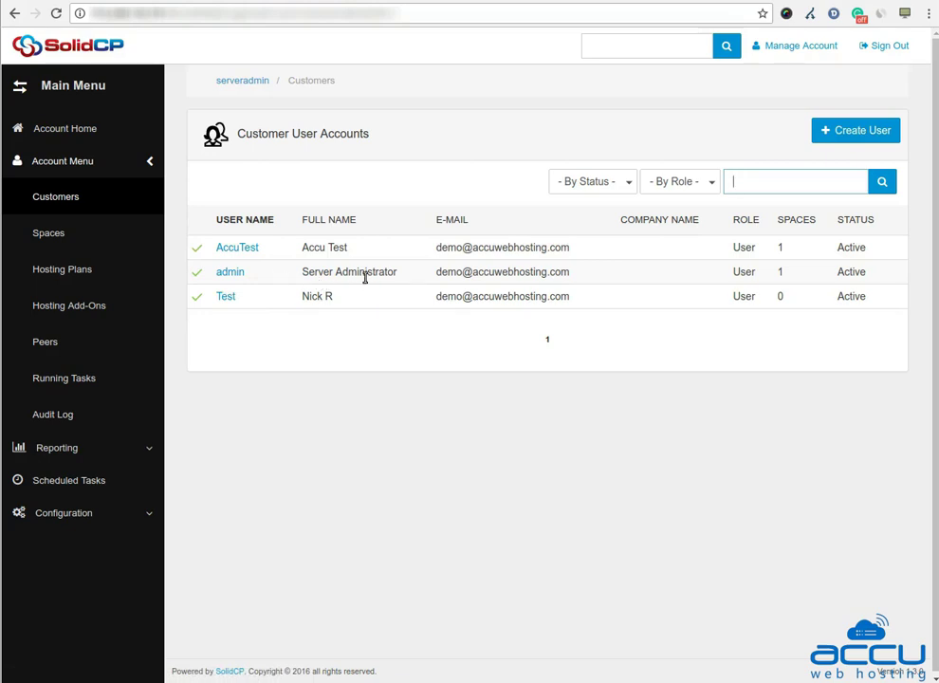
click(230, 272)
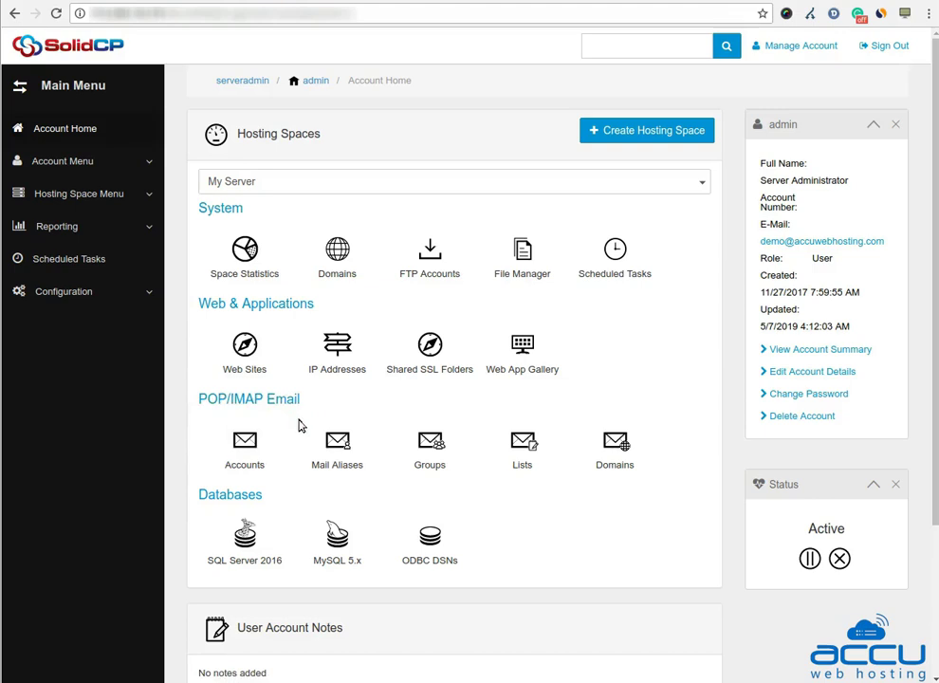
- Open the POP/IMAP mail accounts list and start a new mail account form
click(250, 450)
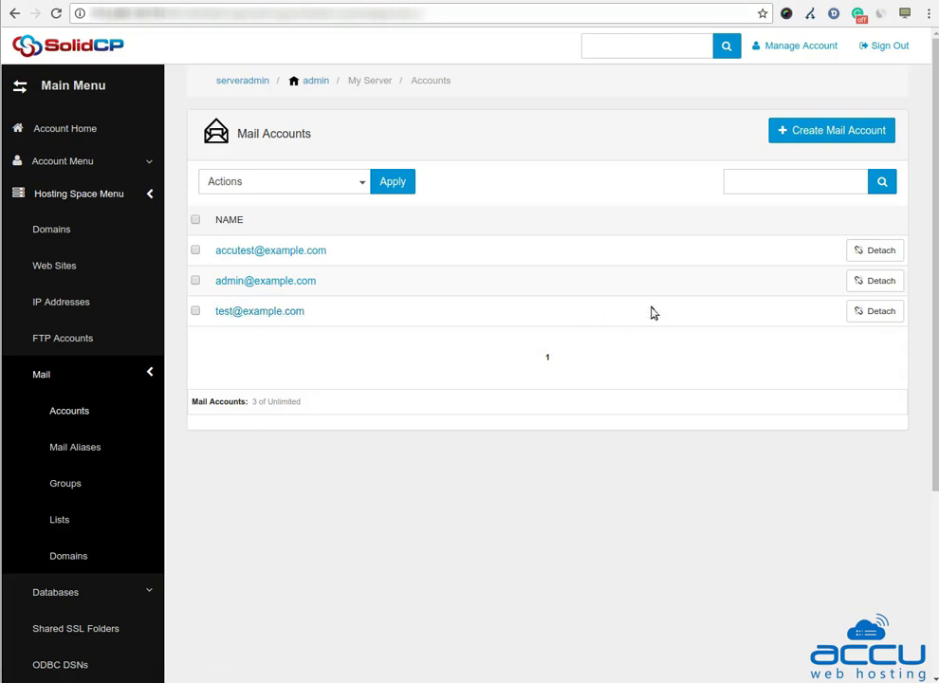
click(820, 137)
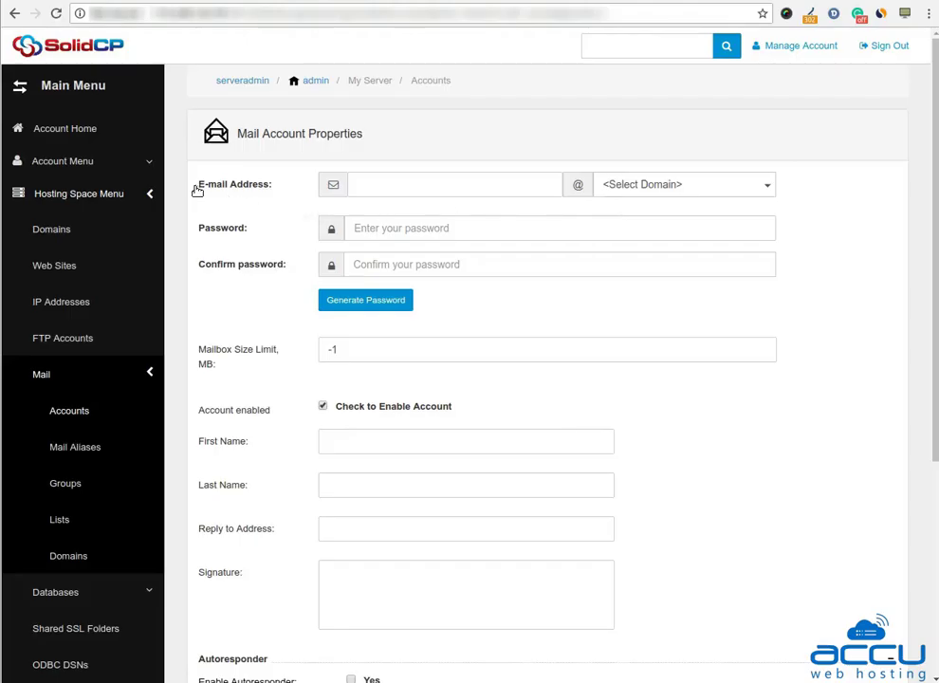
- Enter the mailbox name 'demo' and choose the example.com domain
click(389, 189)
text(demo)
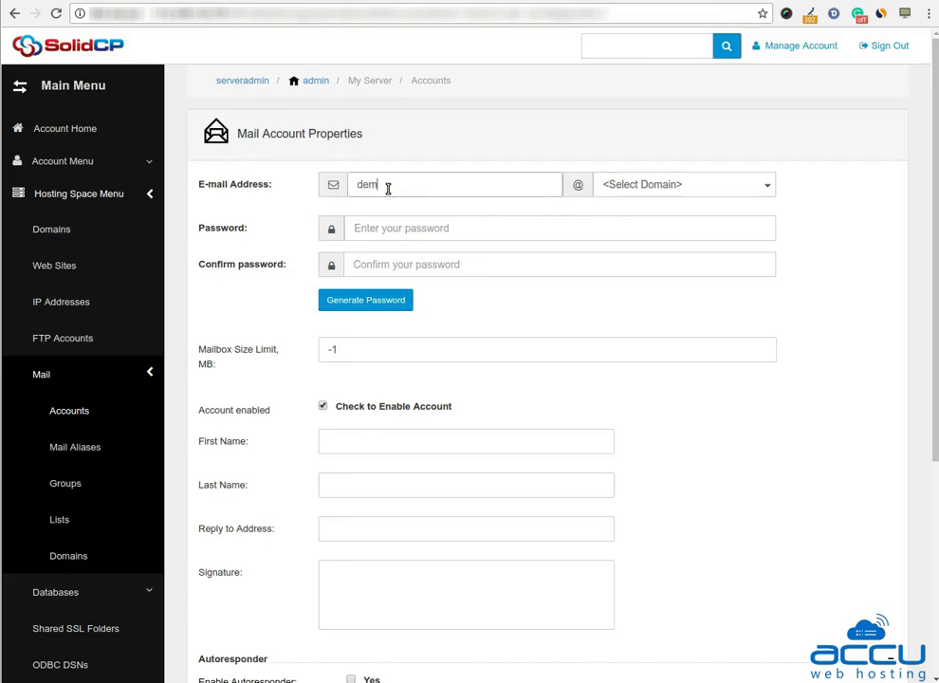
click(631, 190)
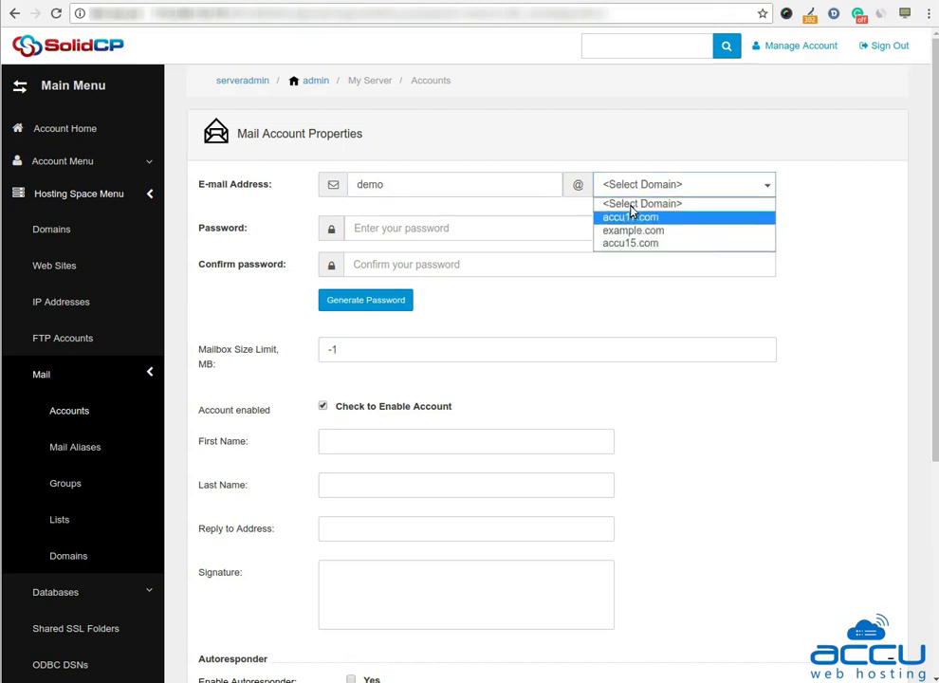
click(618, 232)
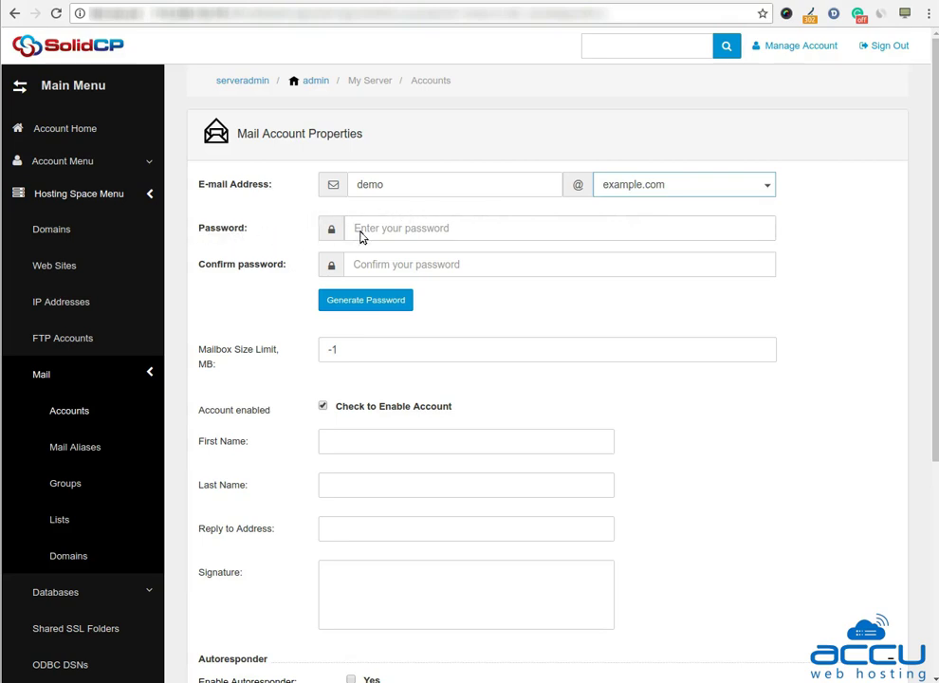
click(375, 232)
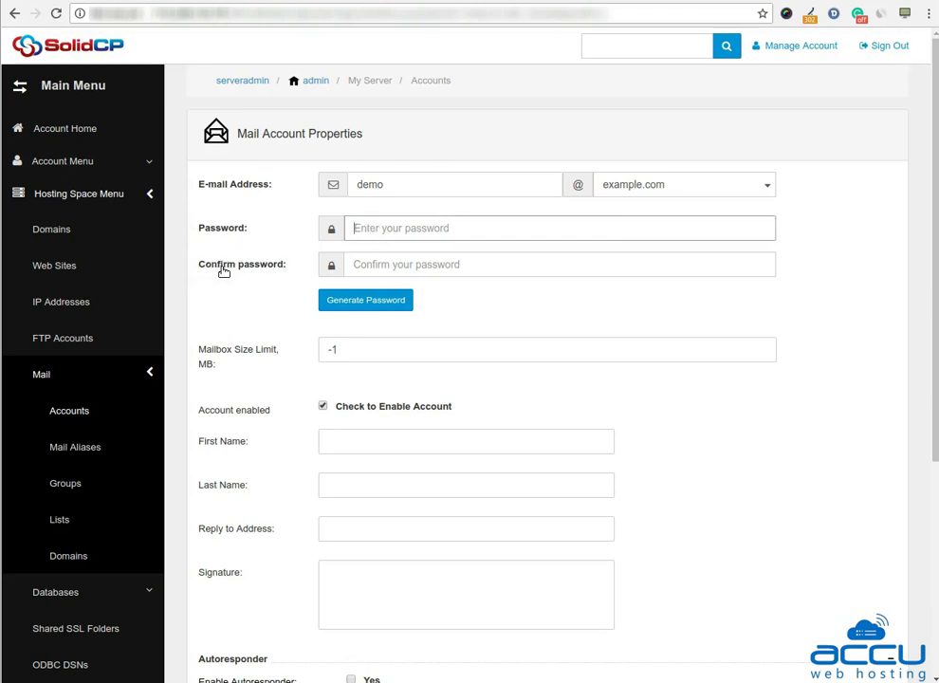
click(370, 267)
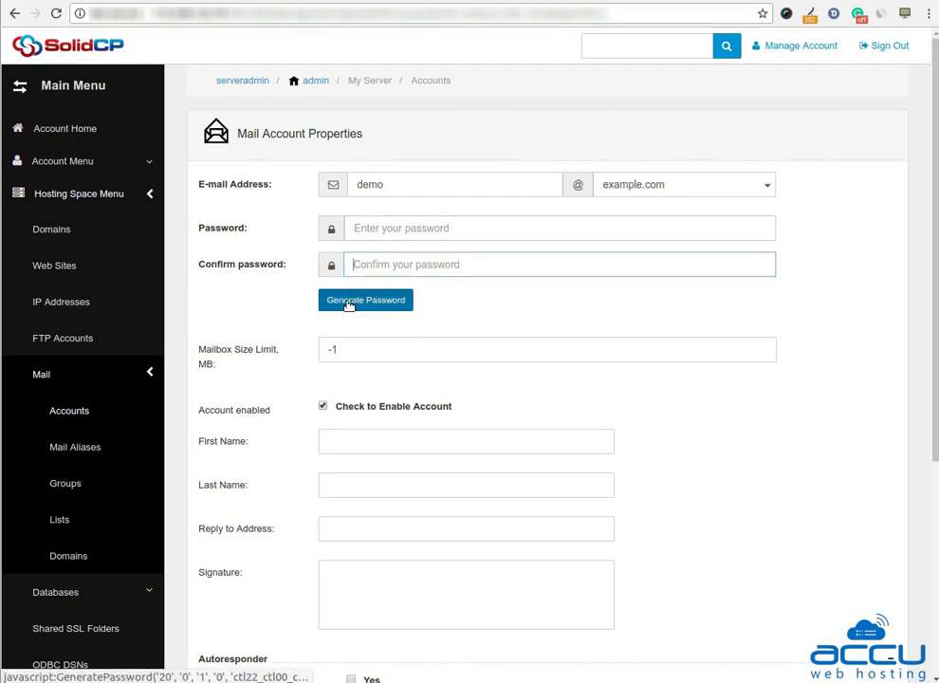
- Generate a random password, check it as plain text, and set the mailbox limit to 500 MB
click(368, 302)
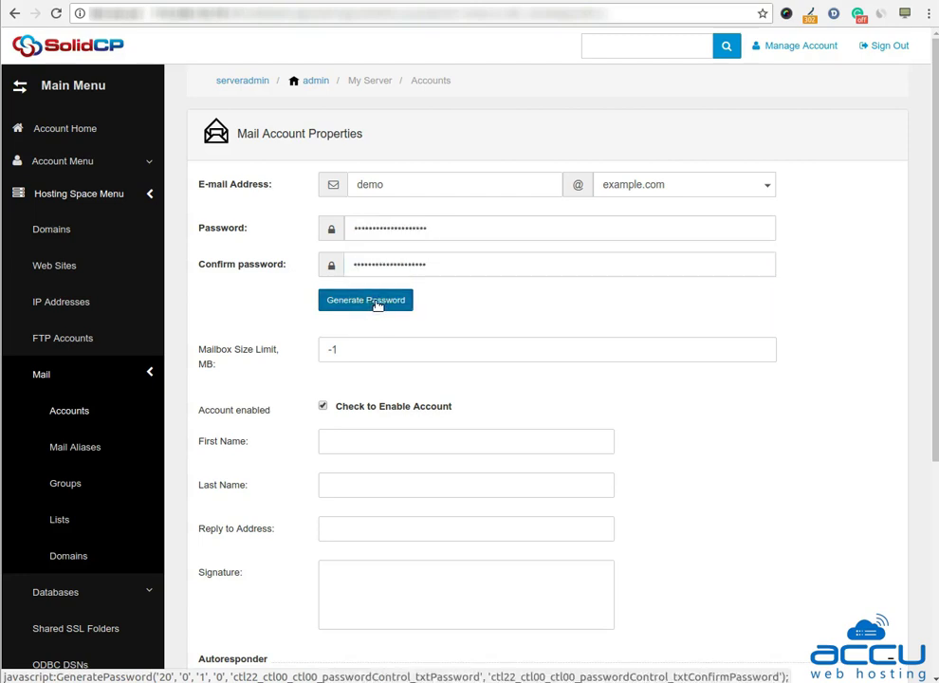
click(410, 229)
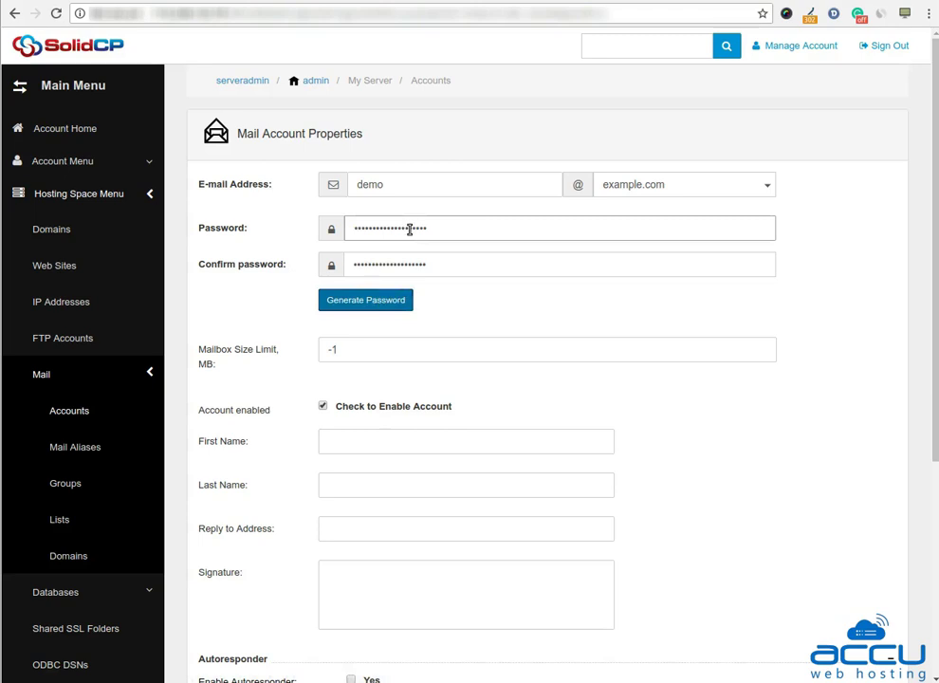
click(410, 229)
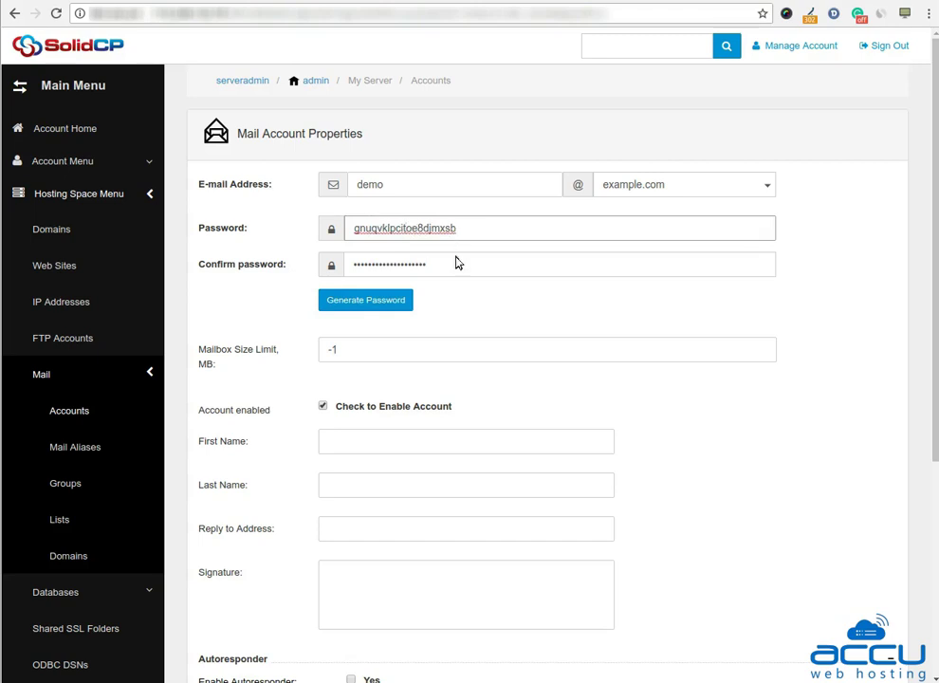
click(432, 314)
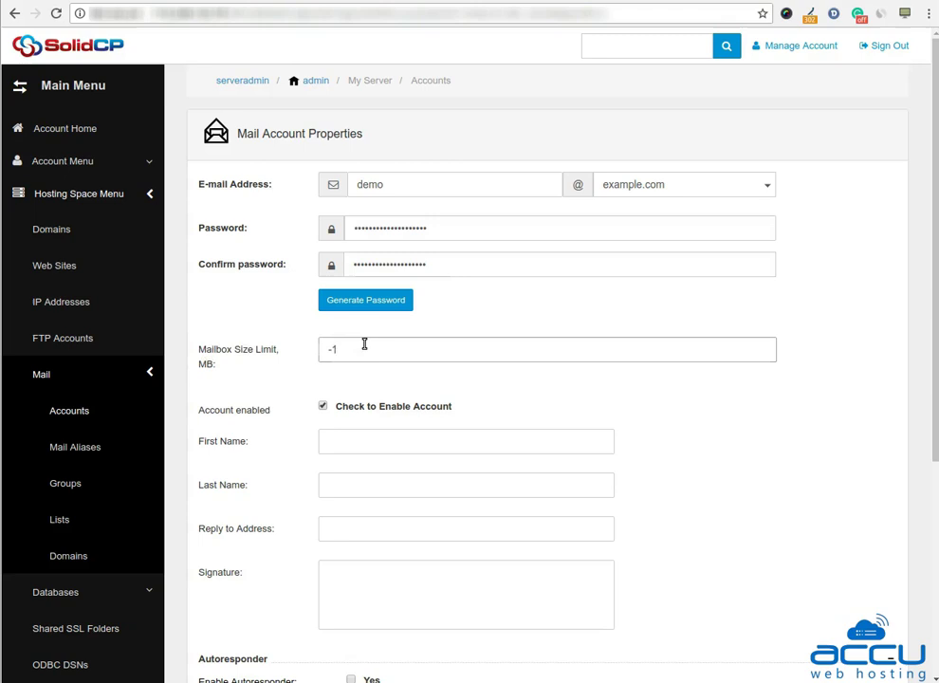
drag(362, 346, 328, 346)
text(500)
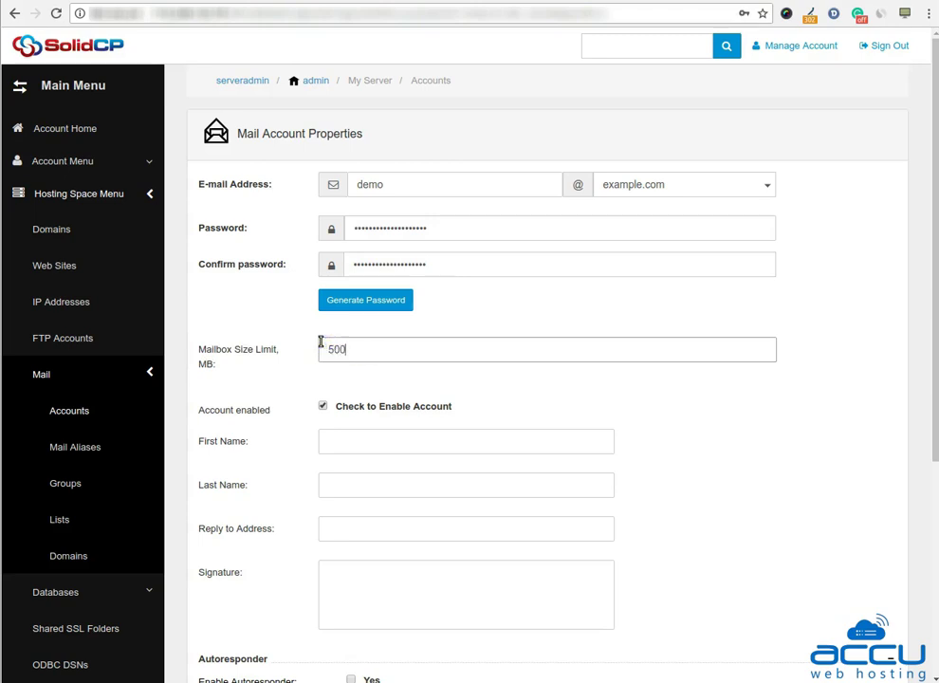
click(357, 376)
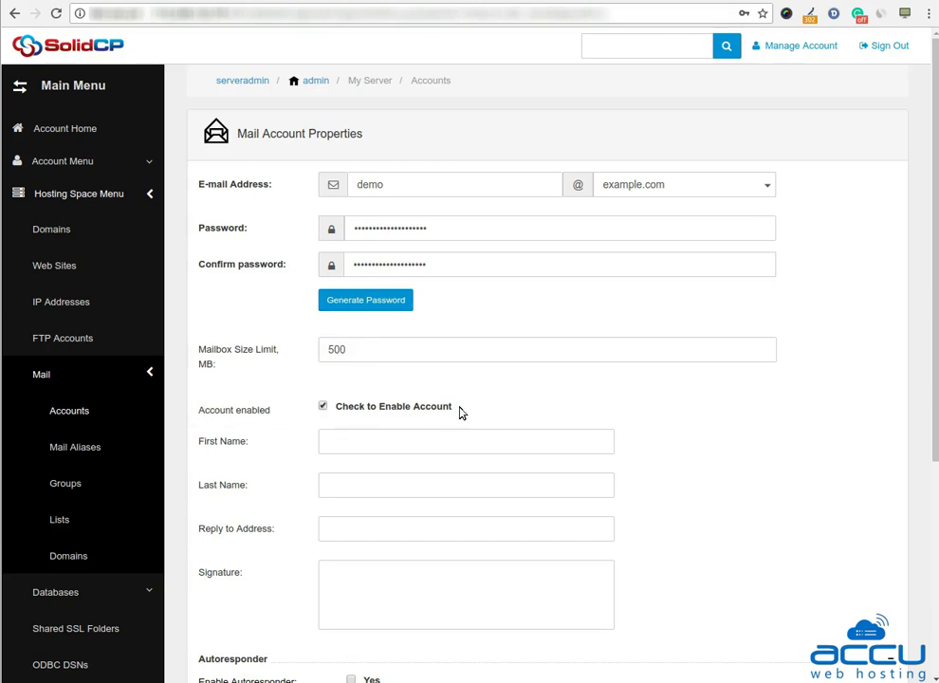
scroll(460, 410, down, 2)
scroll(456, 422, down, 2)
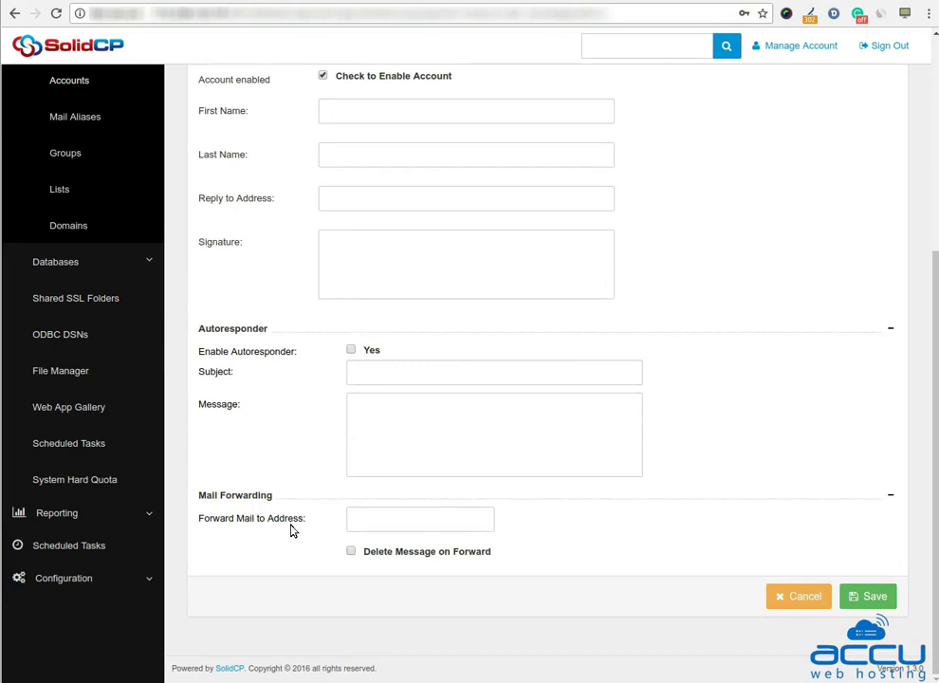
click(379, 523)
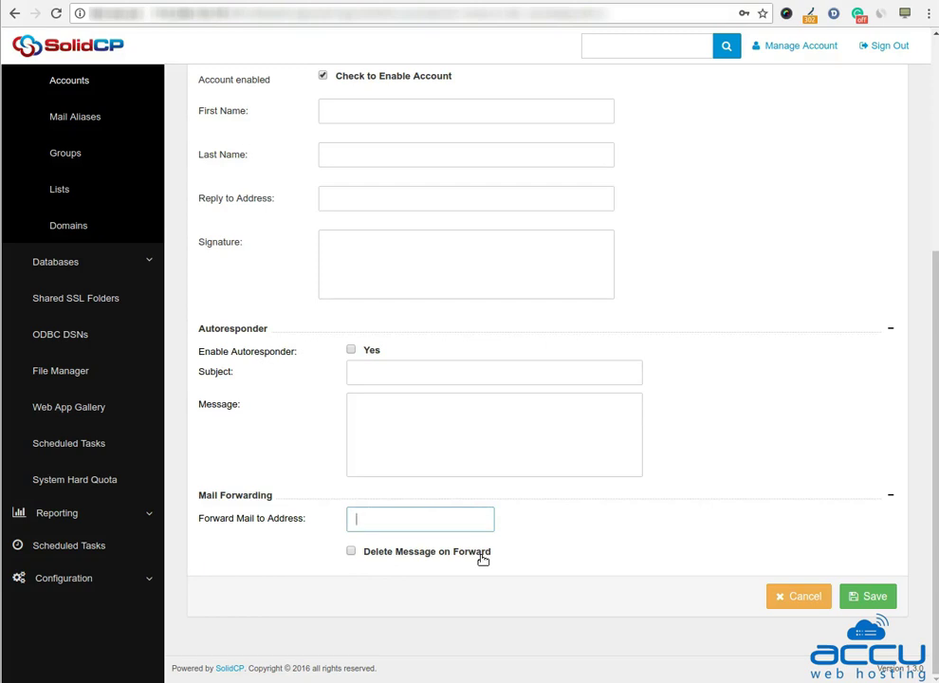
click(860, 607)
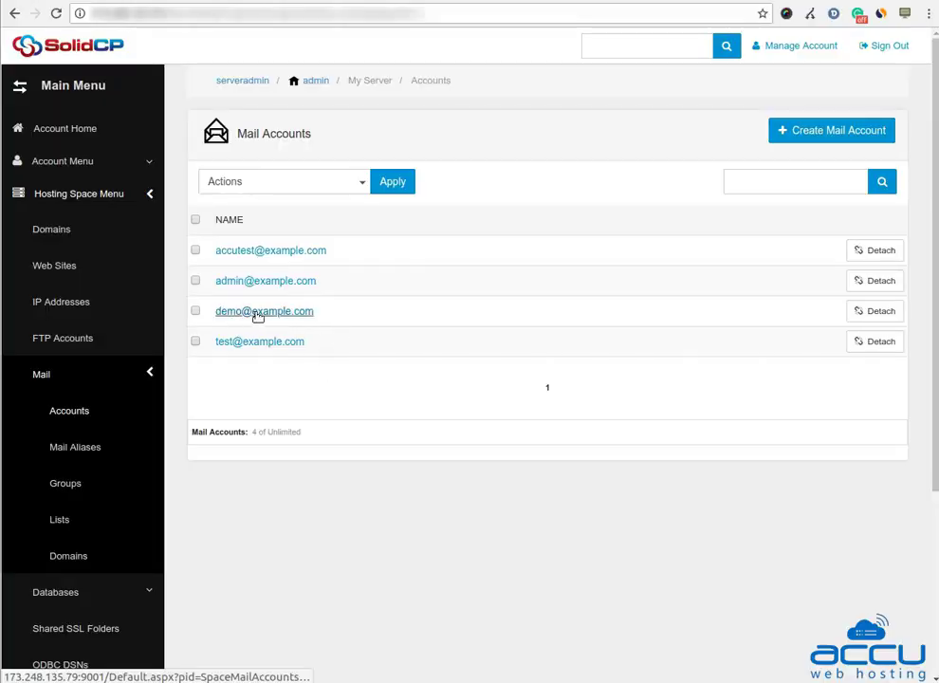
click(285, 317)
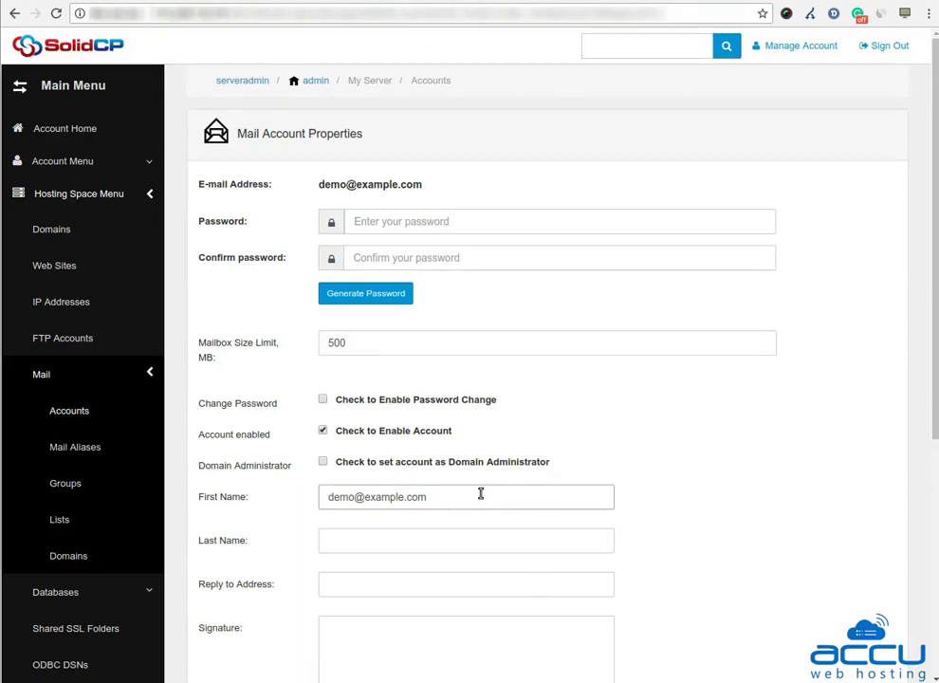
scroll(503, 436, down, 3)
scroll(503, 434, down, 2)
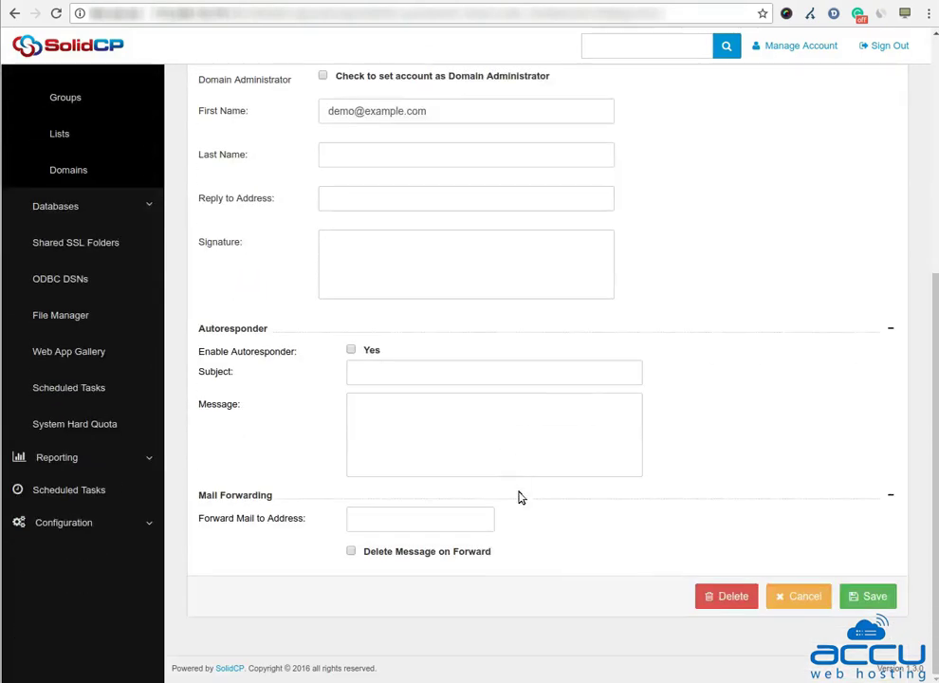
click(721, 598)
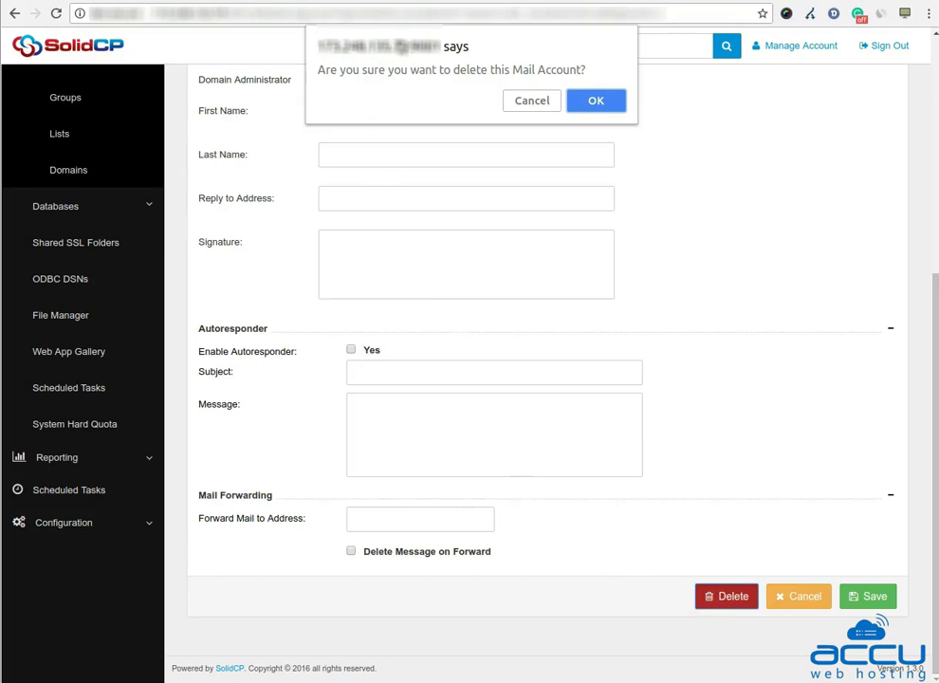
click(598, 103)
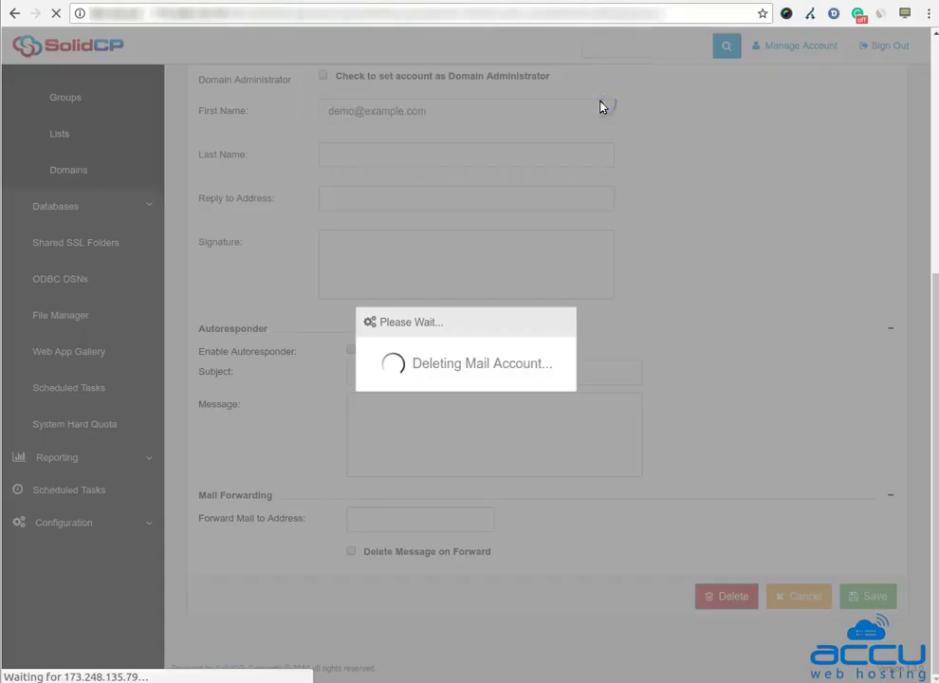